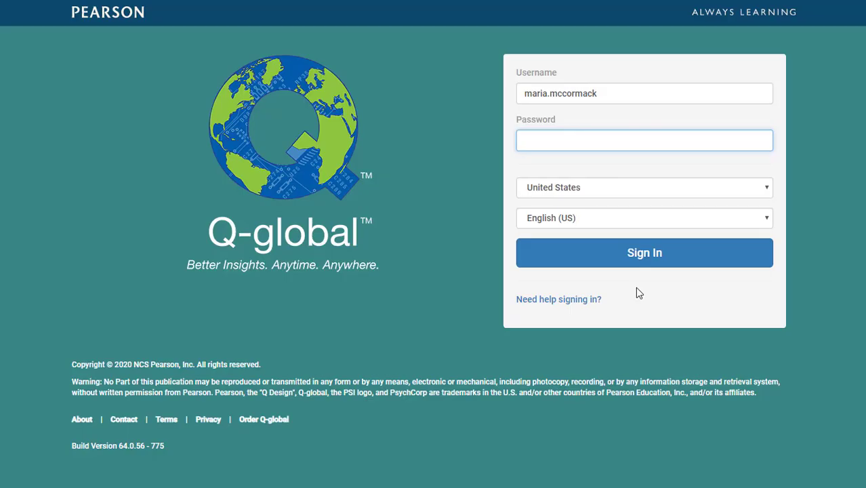
Sign in to the Q-global account with the pasted account password.
{"action": "key", "text": "ctrl+v"}
{"action": "left_click", "coordinate": [635, 264]}
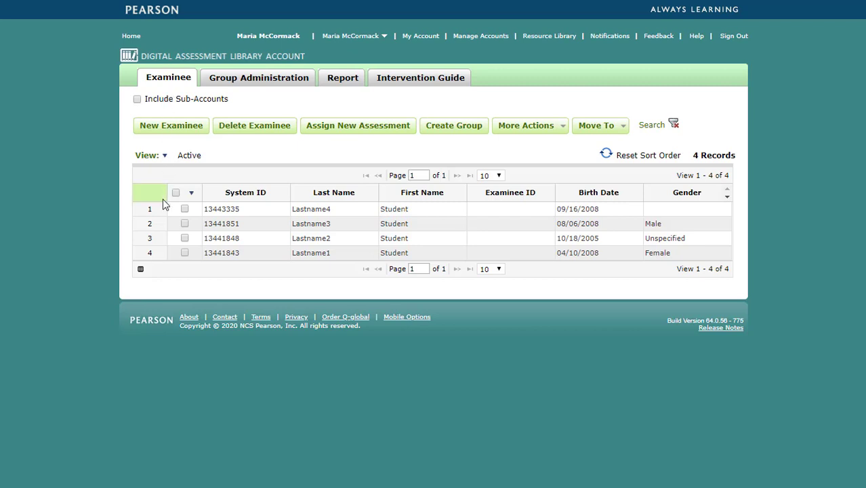
Start a new examinee record and enter the student's first and last name.
{"action": "left_click", "coordinate": [158, 238]}
{"action": "left_click", "coordinate": [158, 130]}
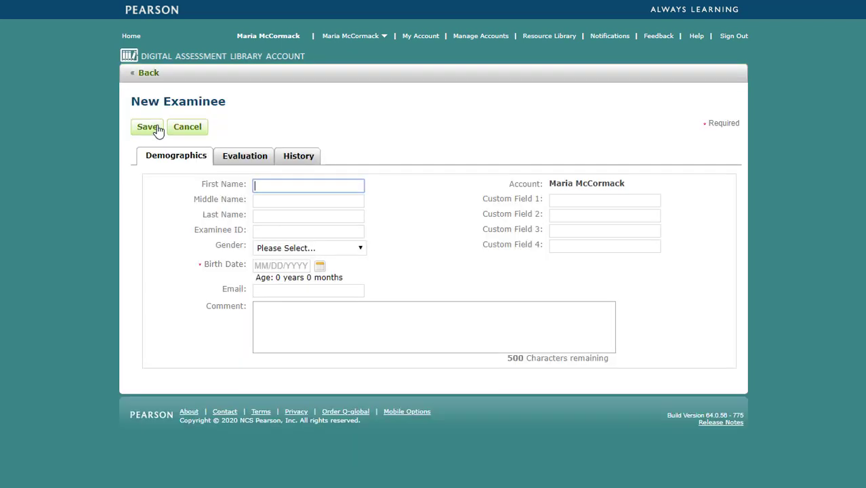
{"action": "type", "text": "Student"}
{"action": "key", "text": "Tab"}
{"action": "key", "text": "Tab"}
{"action": "type", "text": "Lastname5"}
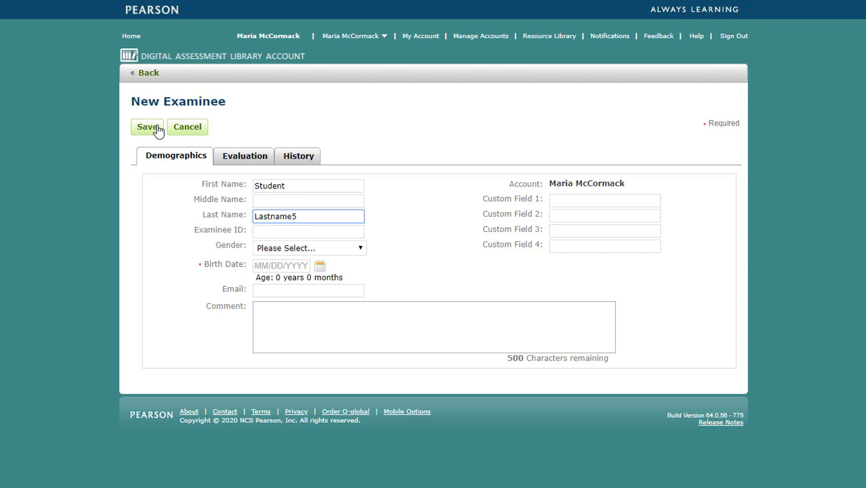
Set the examinee's birth date to 10/14/2008 and save the record.
{"action": "left_click", "coordinate": [321, 269]}
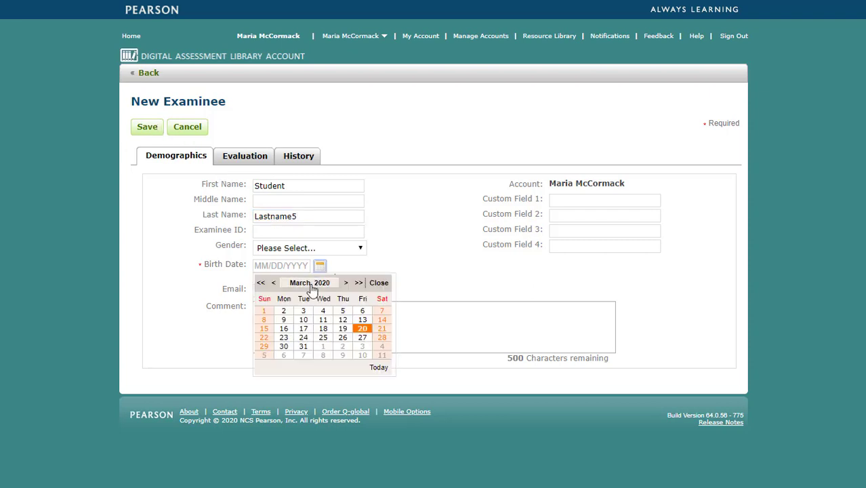
{"action": "left_click", "coordinate": [312, 284]}
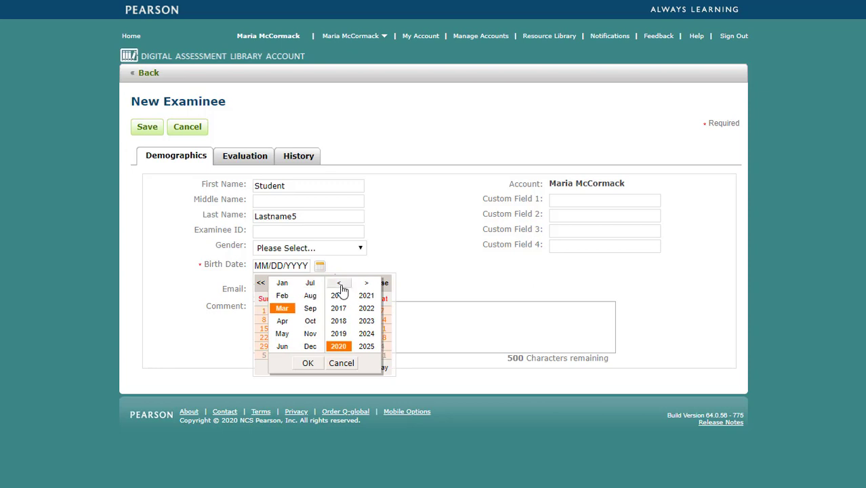
{"action": "left_click", "coordinate": [339, 283]}
{"action": "left_click", "coordinate": [342, 322]}
{"action": "left_click", "coordinate": [310, 323]}
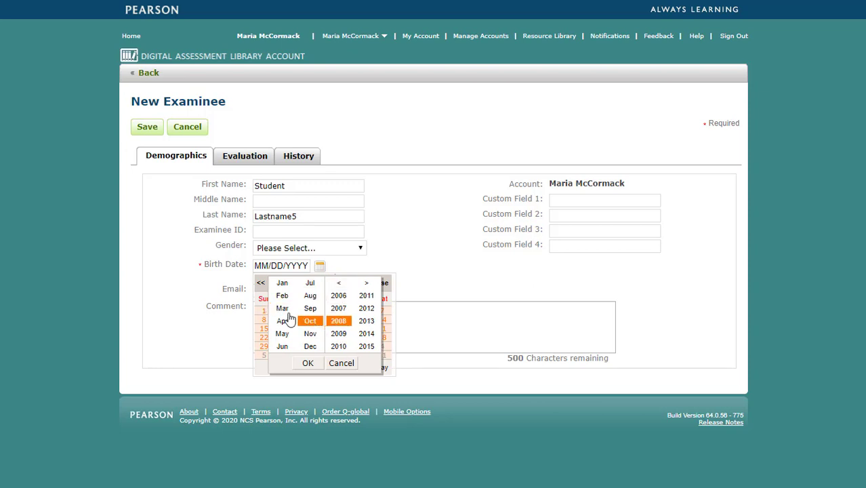
{"action": "left_click", "coordinate": [307, 363]}
{"action": "left_click", "coordinate": [301, 333]}
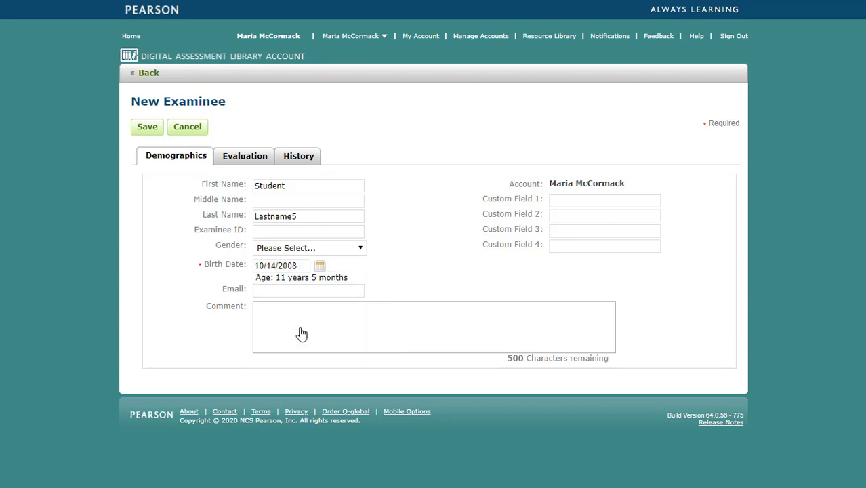
{"action": "left_click", "coordinate": [142, 132]}
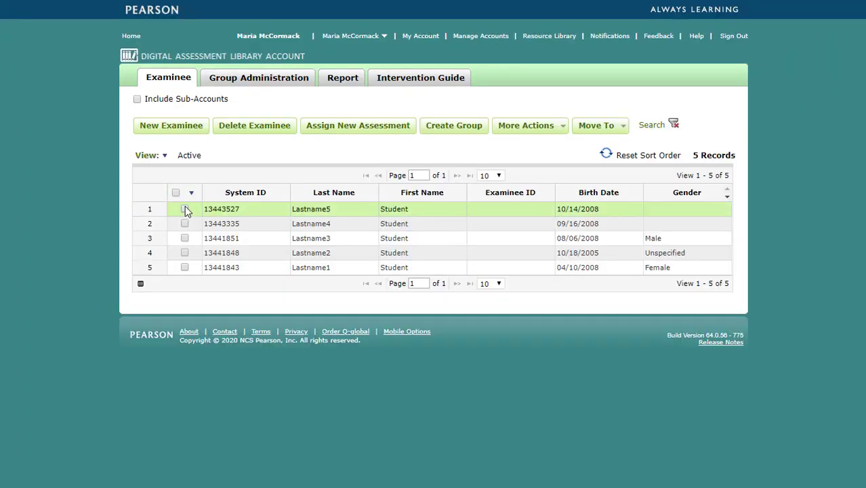
Assign BASC-3 PRS-Child, found by searching 'basc-3 prs', to the new examinee.
{"action": "left_click", "coordinate": [184, 209]}
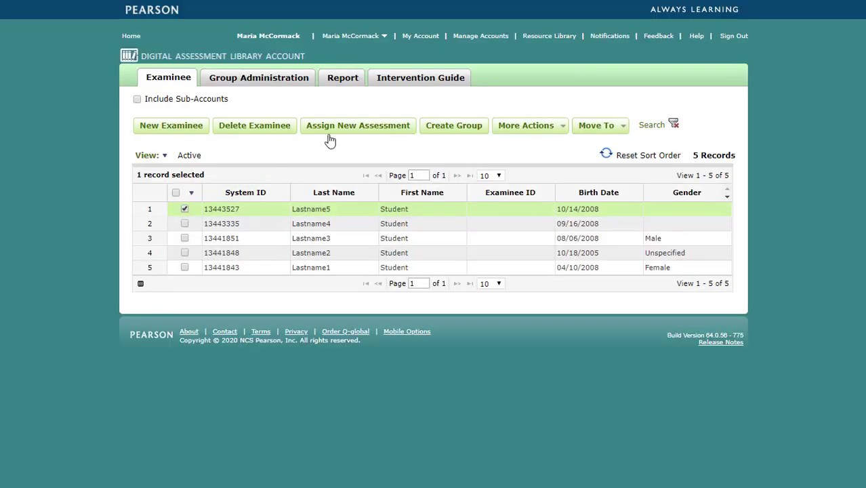
{"action": "left_click", "coordinate": [332, 133]}
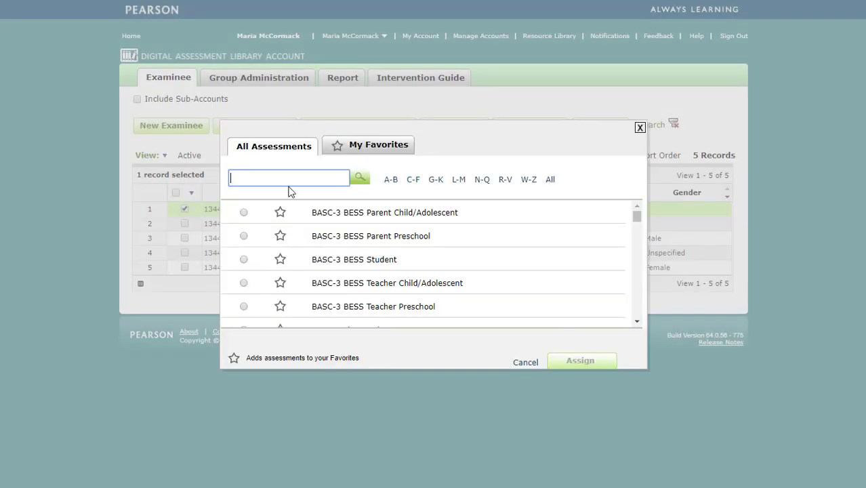
{"action": "type", "text": "basc-3 prs"}
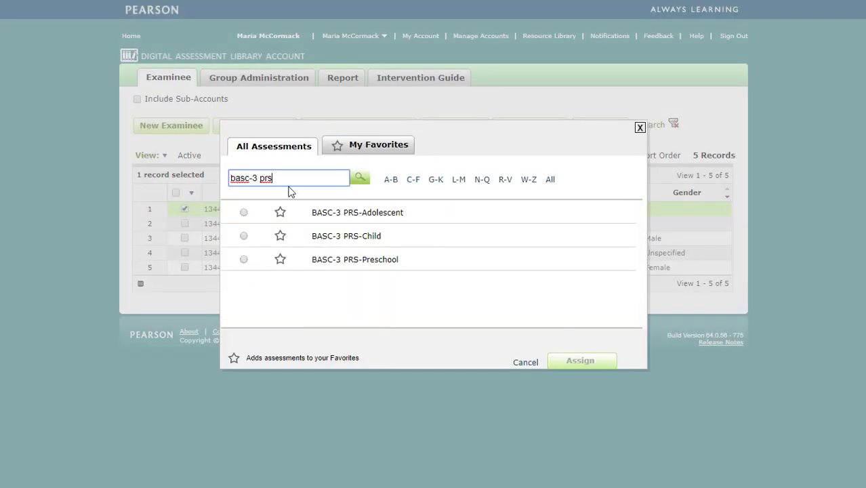
{"action": "left_click", "coordinate": [244, 236]}
{"action": "left_click", "coordinate": [580, 361]}
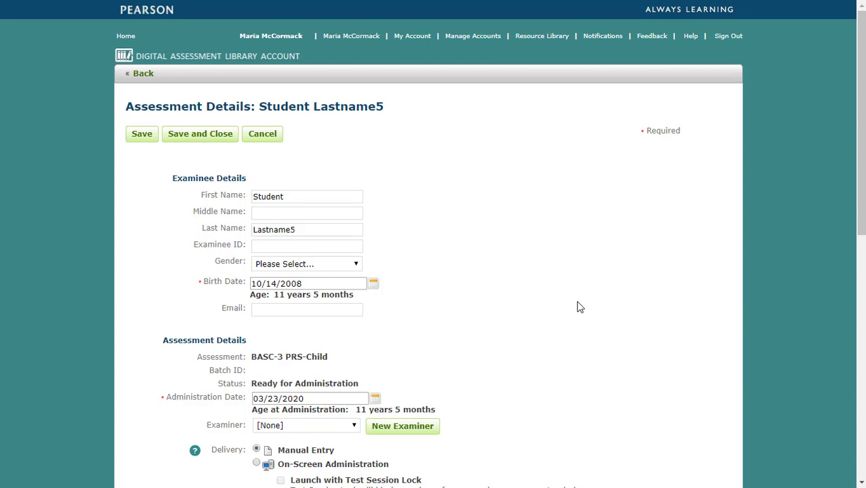
Choose the examiner account in the Examiner dropdown instead of None.
{"action": "scroll", "coordinate": [581, 307], "scroll_direction": "down", "scroll_amount": 1}
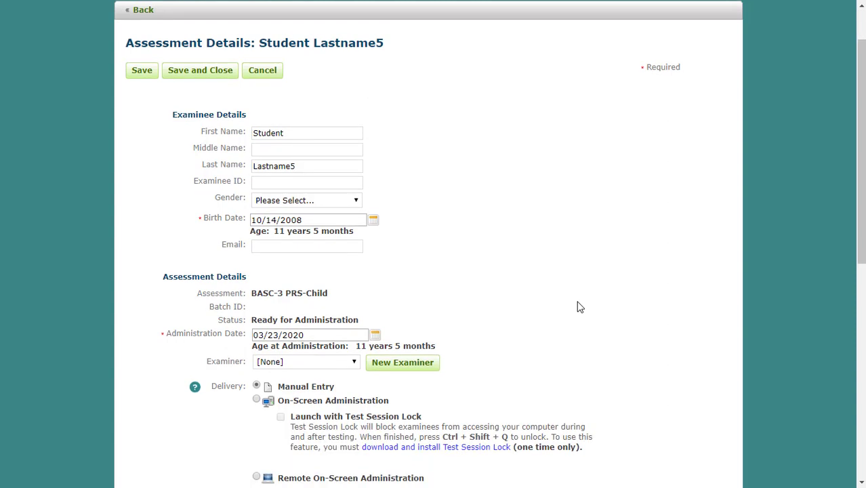
{"action": "left_click", "coordinate": [355, 363]}
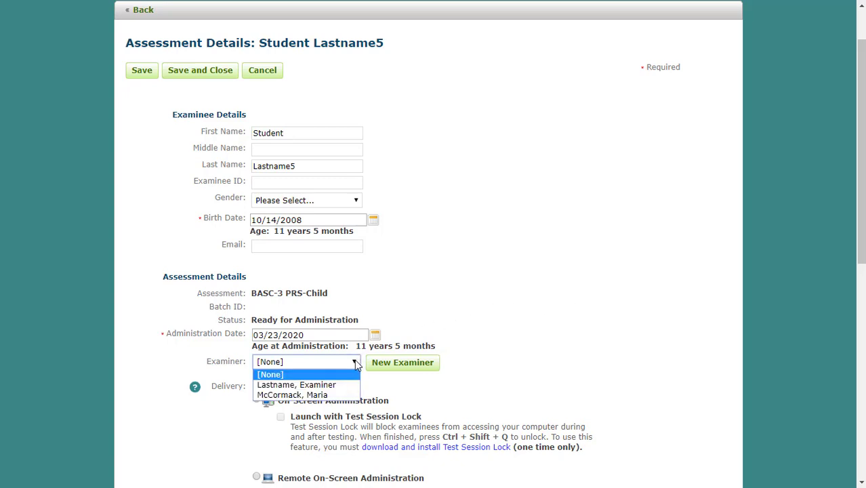
{"action": "left_click", "coordinate": [332, 385]}
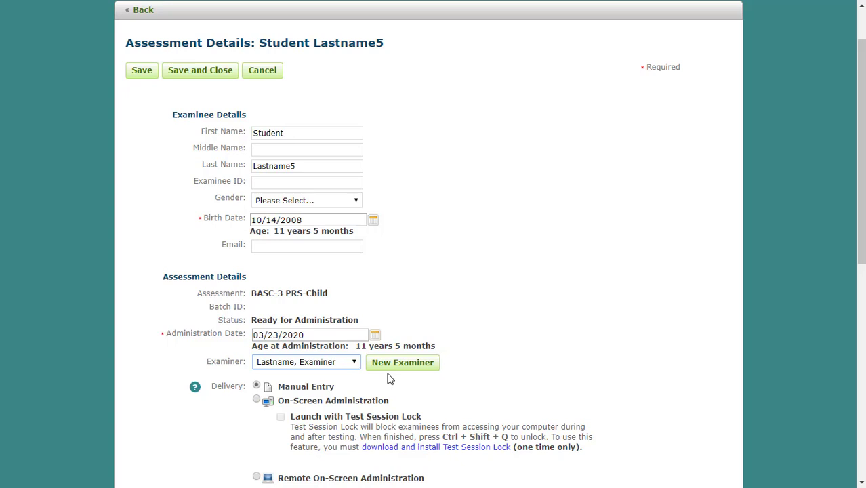
Switch the assessment delivery to Remote On-Screen Administration.
{"action": "scroll", "coordinate": [390, 378], "scroll_direction": "down", "scroll_amount": 1}
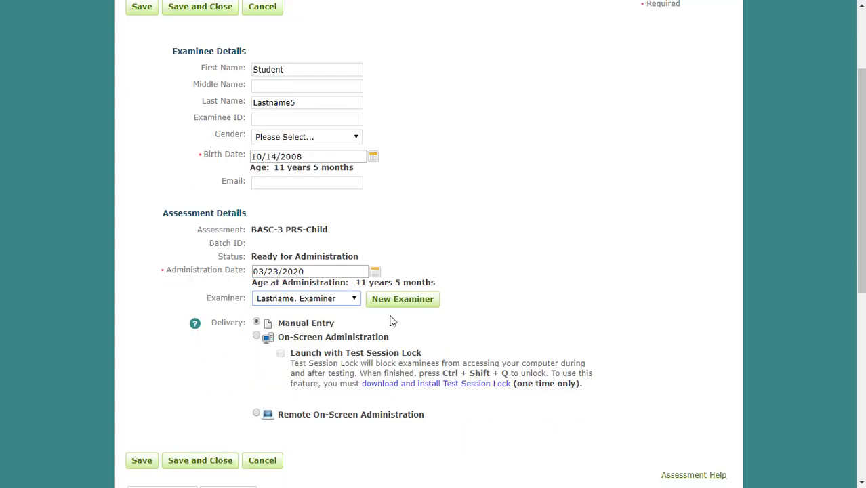
{"action": "left_click", "coordinate": [256, 415]}
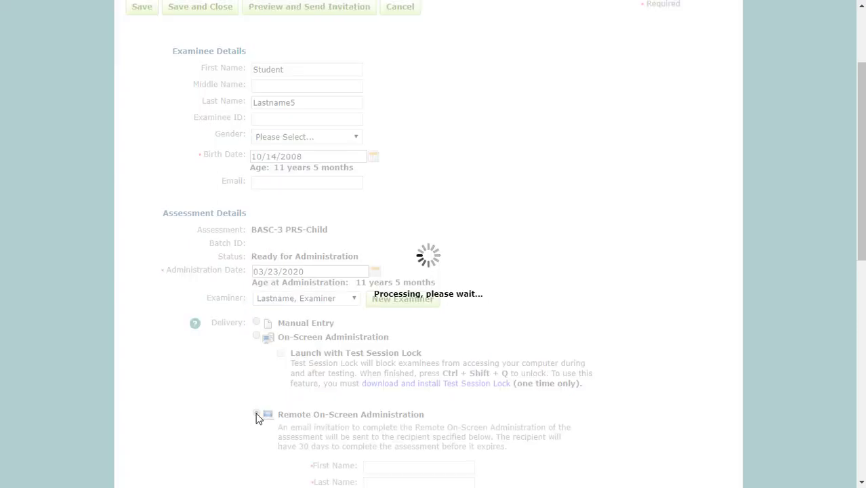
{"action": "scroll", "coordinate": [259, 420], "scroll_direction": "down", "scroll_amount": 1}
{"action": "scroll", "coordinate": [259, 420], "scroll_direction": "down", "scroll_amount": 1}
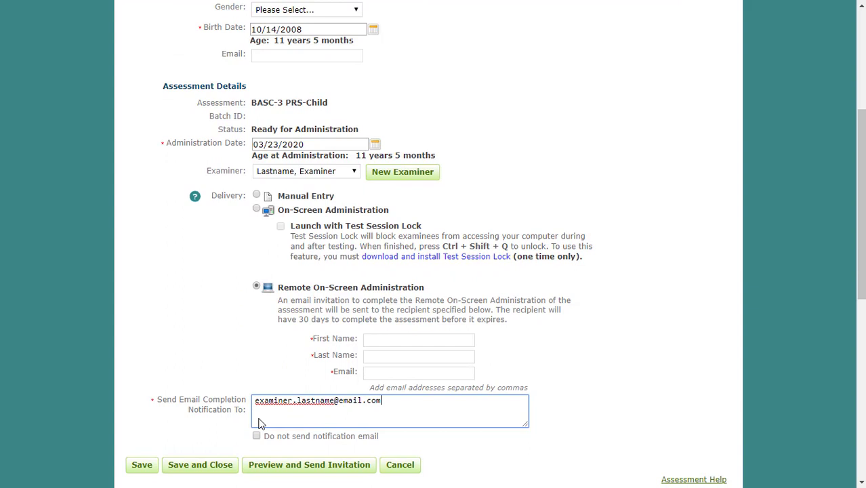
Fill in the parent recipient's first name, last name and e-mail address.
{"action": "left_click", "coordinate": [378, 342]}
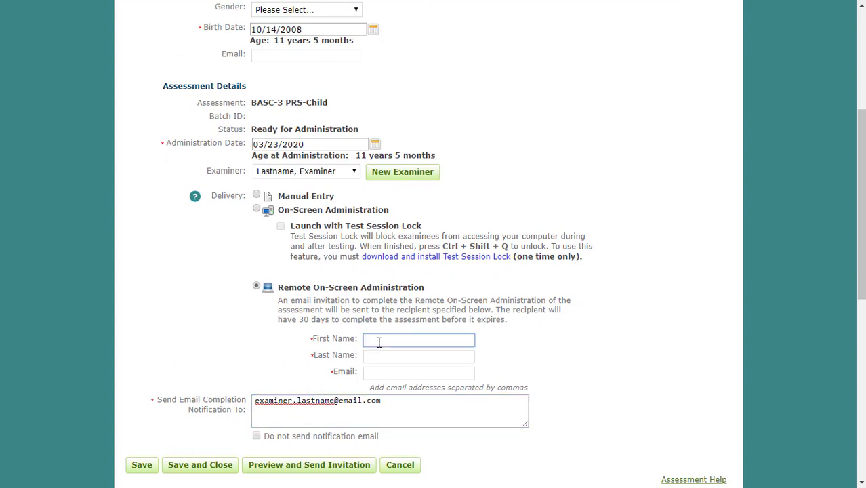
{"action": "type", "text": "Parent"}
{"action": "key", "text": "Tab"}
{"action": "type", "text": "Lastname"}
{"action": "left_click", "coordinate": [379, 372]}
{"action": "type", "text": "parent"}
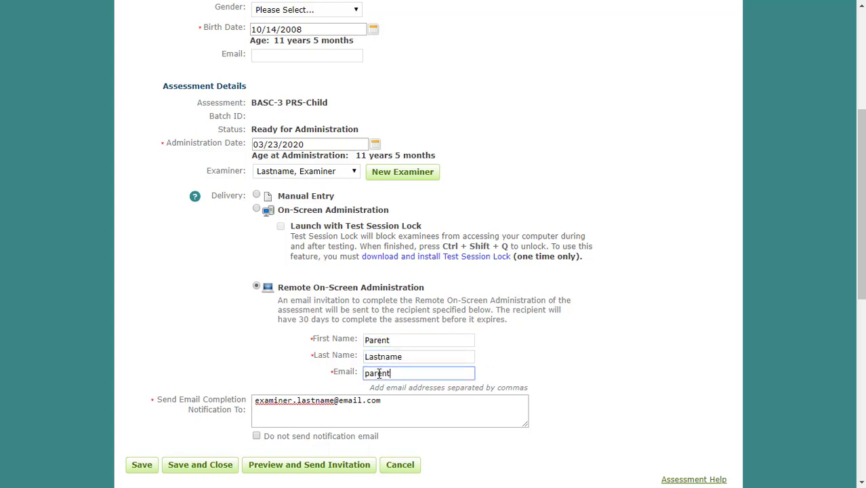
{"action": "type", "text": "@email.com"}
{"action": "scroll", "coordinate": [379, 373], "scroll_direction": "down", "scroll_amount": 2}
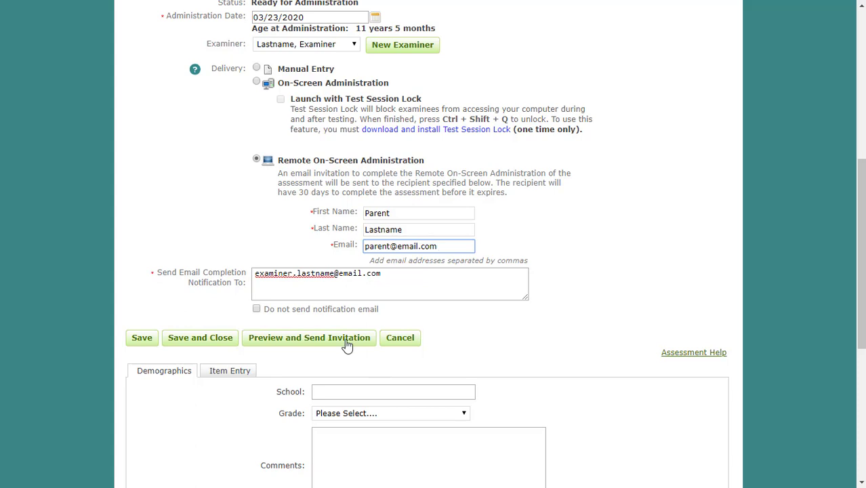
Preview the invitation e-mail and apply the Rater Invitation Email (System Generated) template.
{"action": "left_click", "coordinate": [346, 342]}
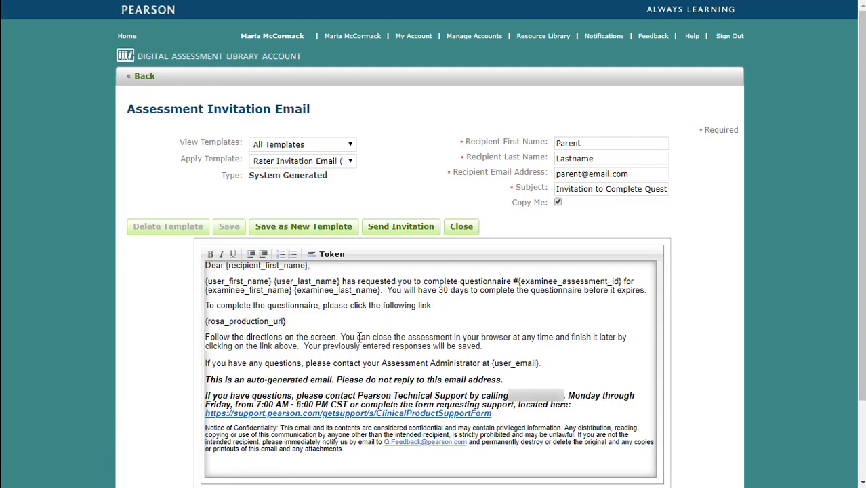
{"action": "left_click", "coordinate": [344, 165]}
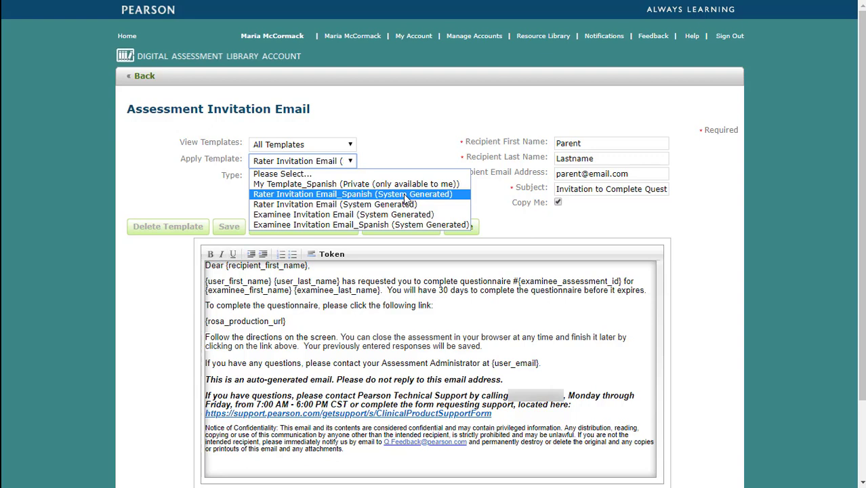
{"action": "left_click", "coordinate": [402, 159]}
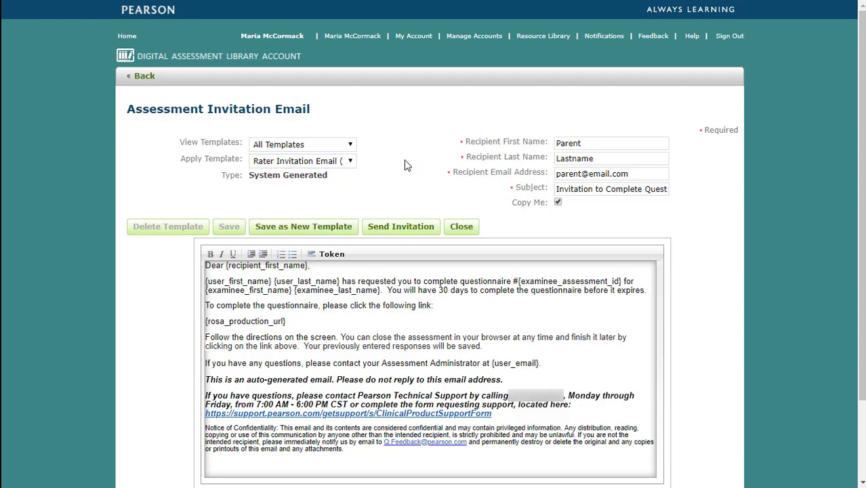
{"action": "double_click", "coordinate": [576, 190]}
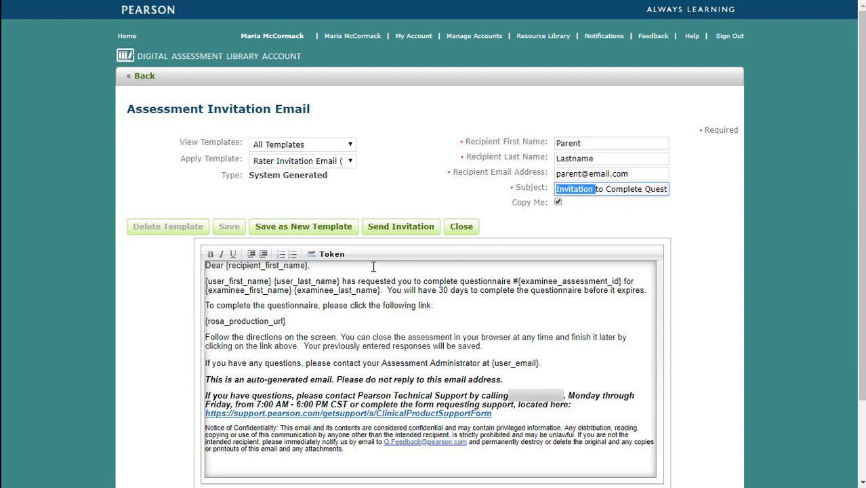
{"action": "double_click", "coordinate": [349, 282]}
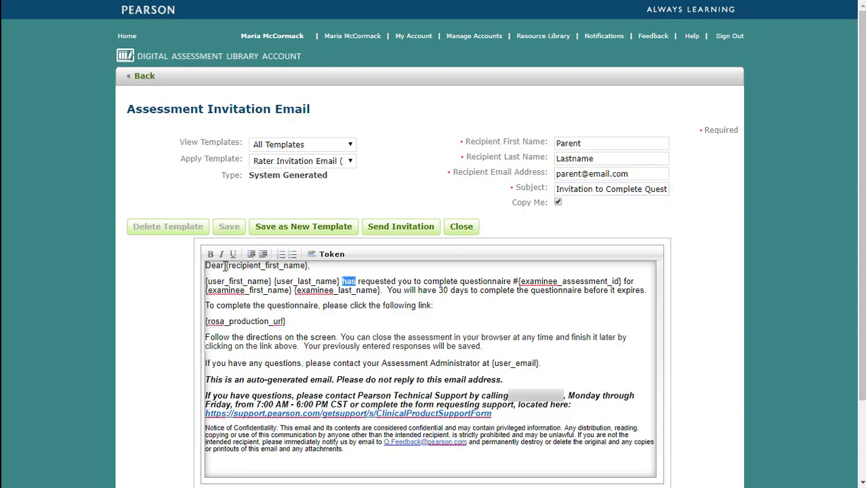
{"action": "left_click_drag", "start_coordinate": [226, 267], "coordinate": [312, 268]}
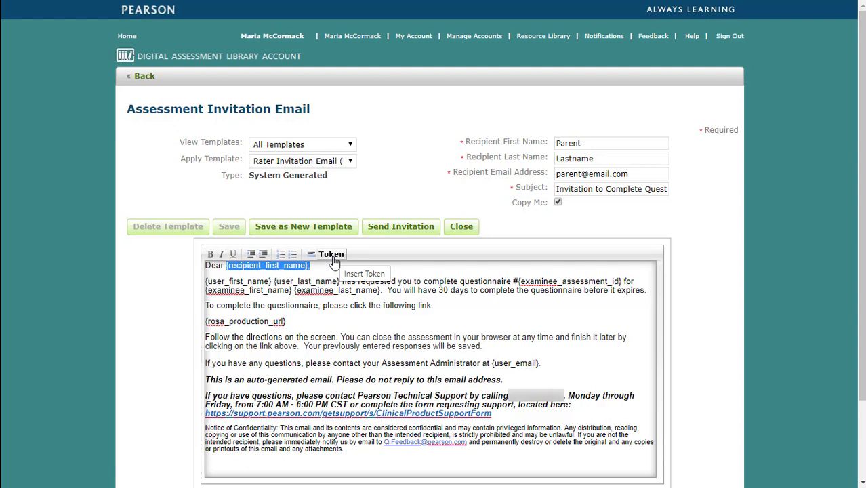
Apply the Rater Invitation Email_Spanish (System Generated) template and send the invitation.
{"action": "left_click", "coordinate": [351, 163]}
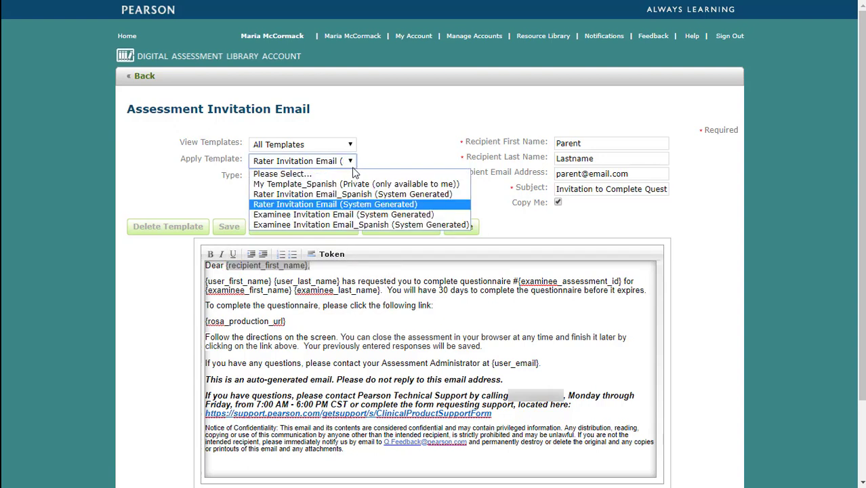
{"action": "left_click", "coordinate": [361, 194]}
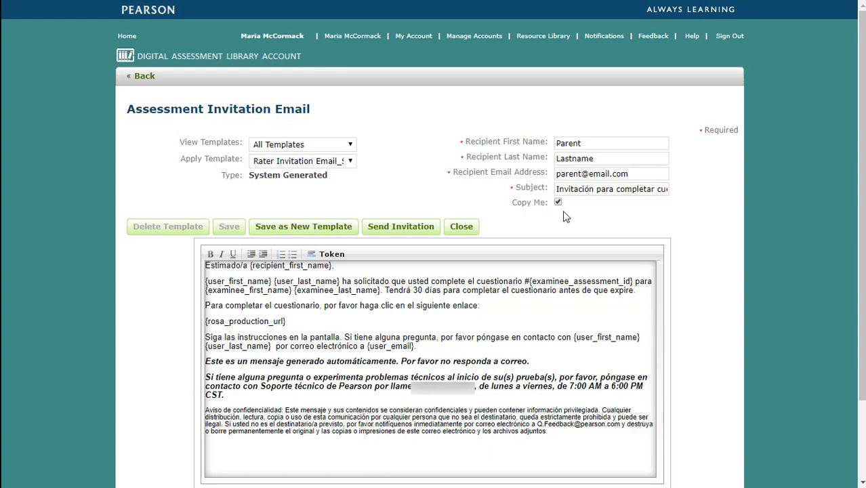
{"action": "left_click", "coordinate": [421, 236]}
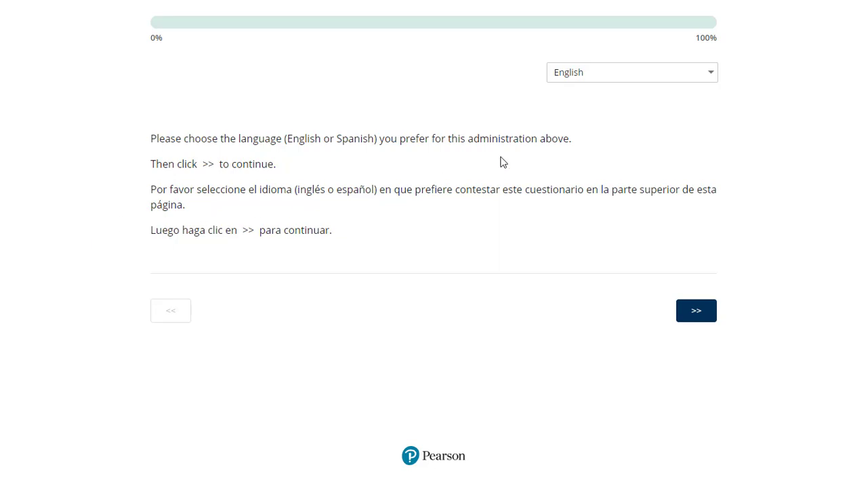
Set the questionnaire language to Español (América Latina).
{"action": "left_click", "coordinate": [654, 80]}
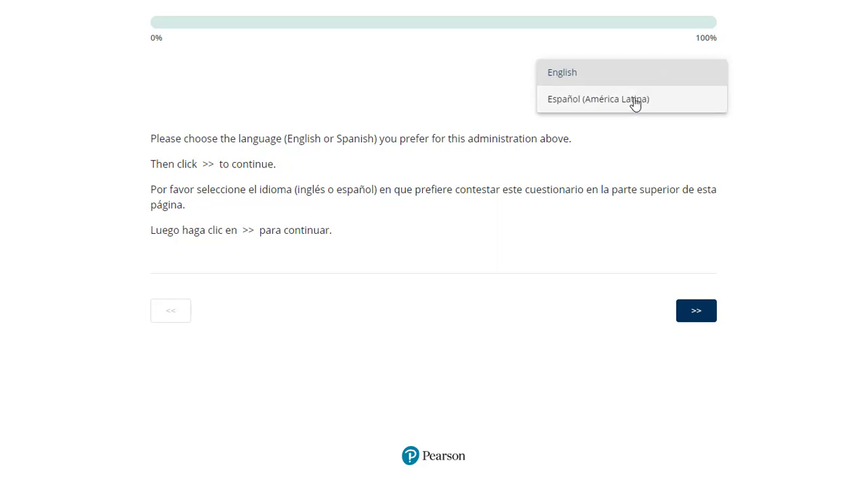
{"action": "left_click", "coordinate": [634, 103]}
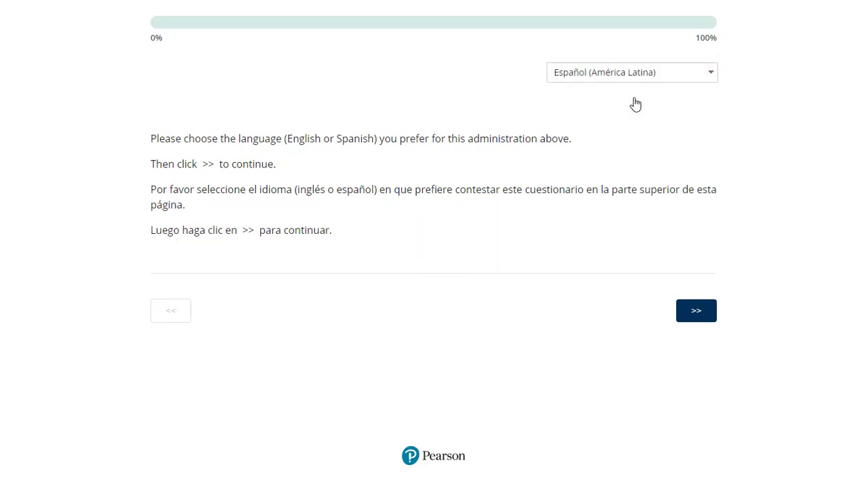
Enter the rater's name and mark her as Femenino and Madre.
{"action": "left_click", "coordinate": [694, 314]}
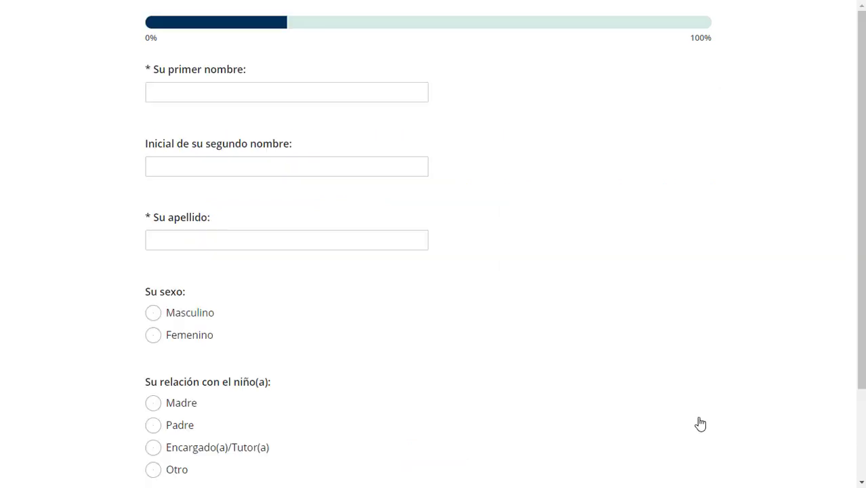
{"action": "left_click", "coordinate": [350, 92]}
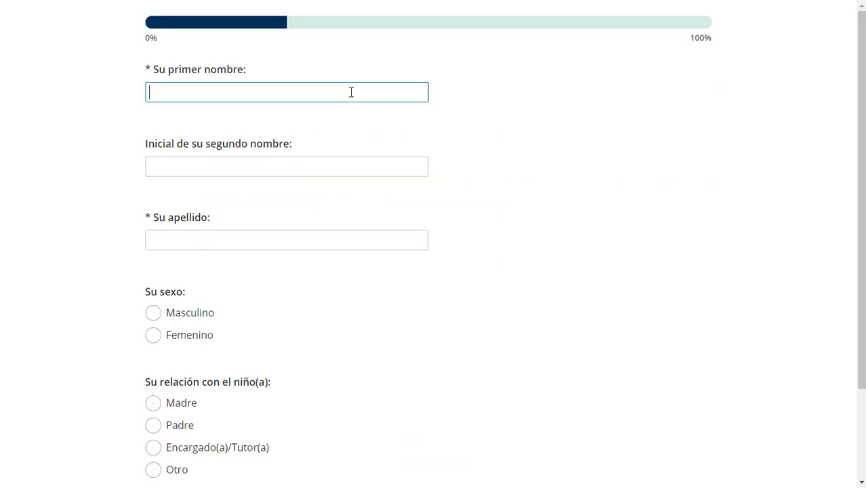
{"action": "key", "text": "Tab"}
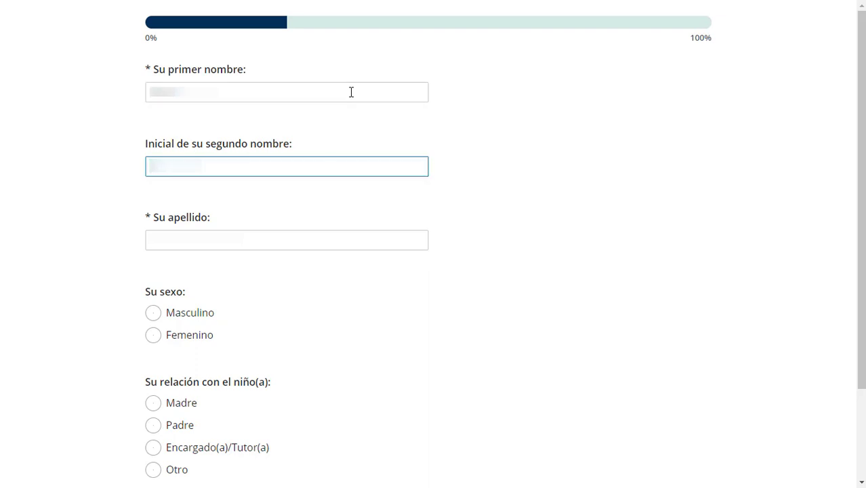
{"action": "key", "text": "Tab"}
{"action": "type", "text": "xxxxx"}
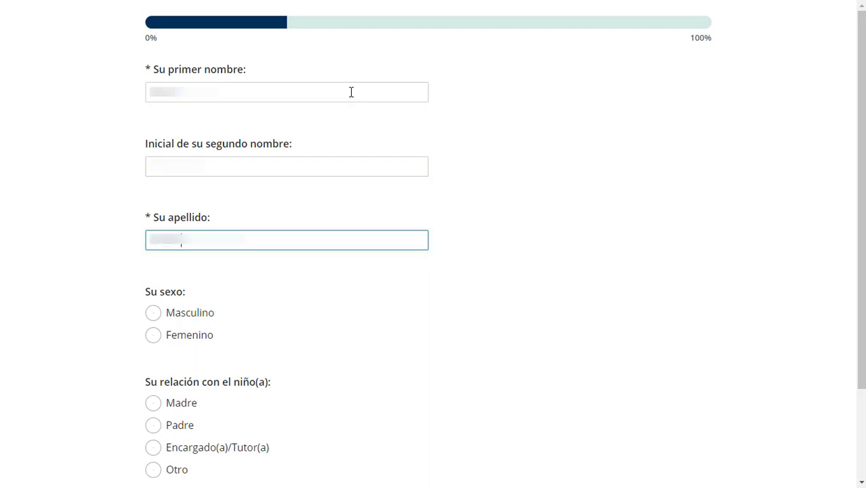
{"action": "left_click", "coordinate": [154, 334]}
{"action": "left_click", "coordinate": [152, 406]}
{"action": "scroll", "coordinate": [159, 406], "scroll_direction": "down", "scroll_amount": 2}
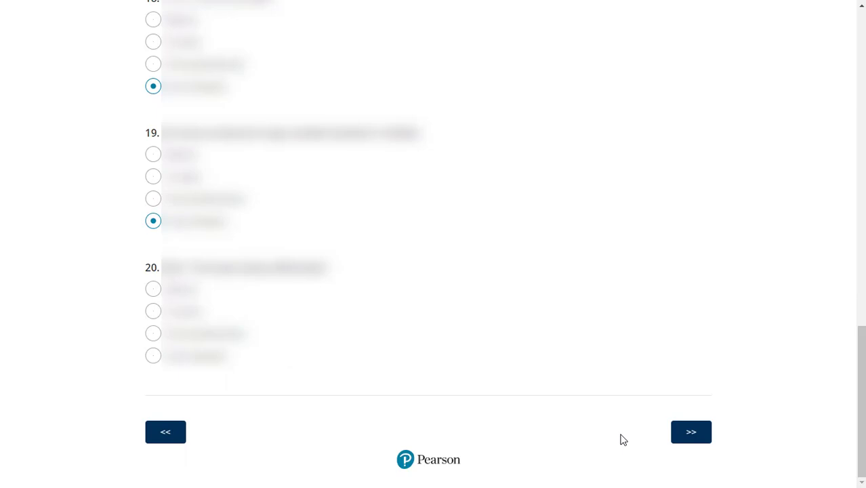
Answer the missed question 20 with its fourth option and submit the Spanish questionnaire.
{"action": "left_click", "coordinate": [696, 437]}
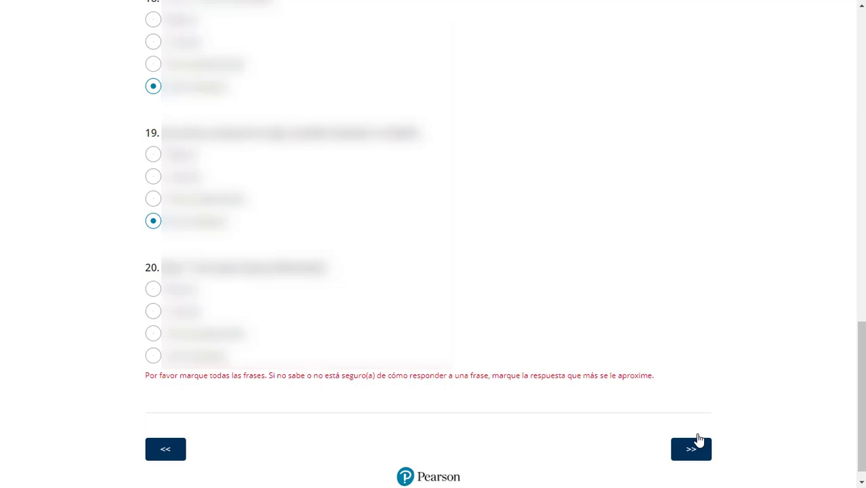
{"action": "left_click", "coordinate": [155, 355]}
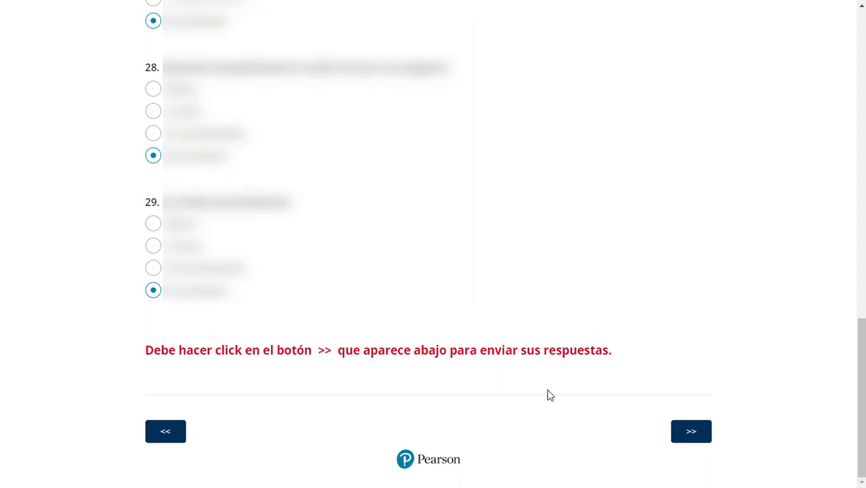
{"action": "left_click", "coordinate": [690, 433]}
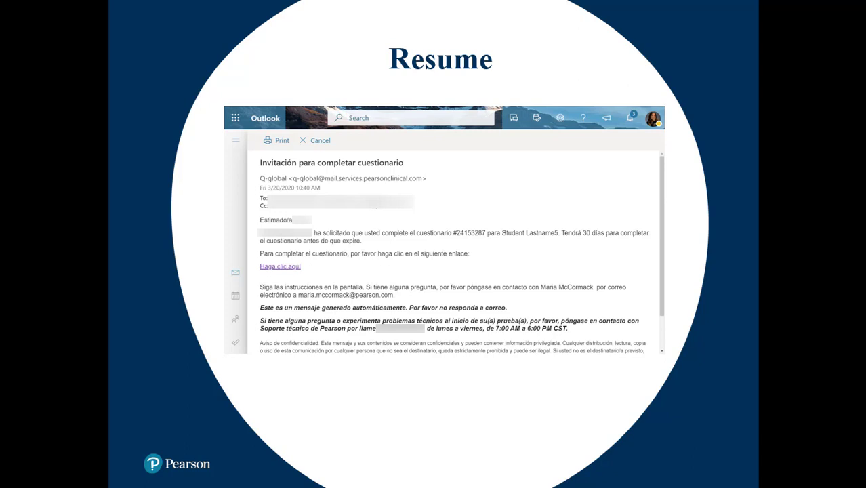
Show the Q-global 'Form Status Updated' email reporting the examinee's form is ready to review.
{"action": "left_click", "coordinate": [745, 484]}
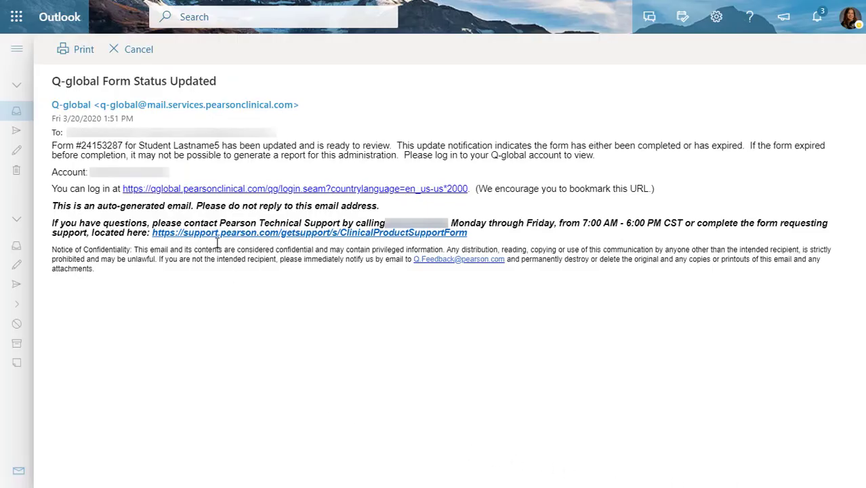
Sign in to the examiner's Q-global account from the email and open the 'Examinee List' help topic.
{"action": "left_click", "coordinate": [187, 195]}
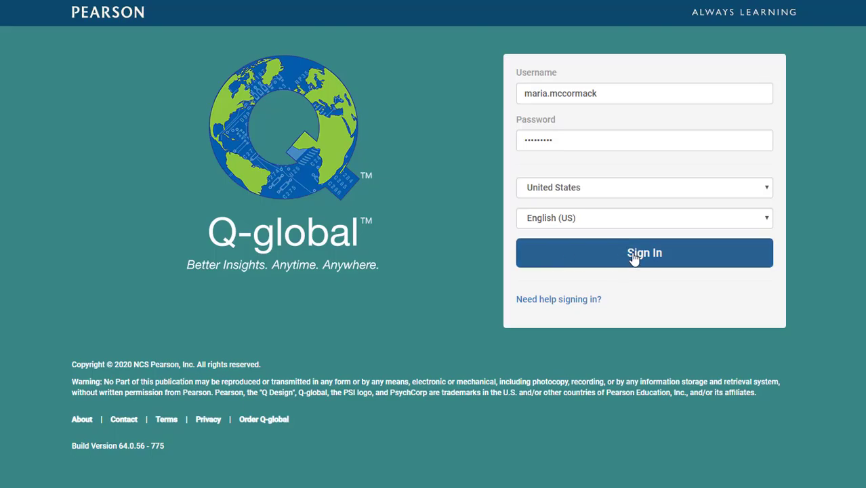
{"action": "left_click", "coordinate": [633, 256]}
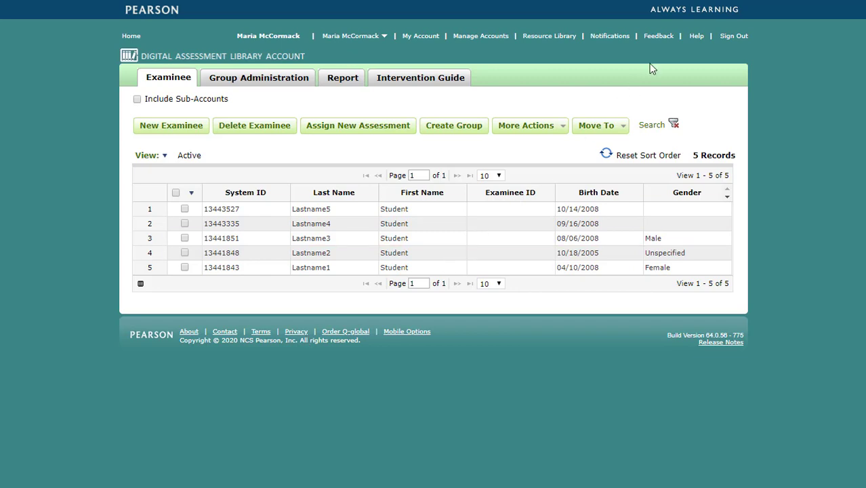
{"action": "left_click", "coordinate": [696, 38]}
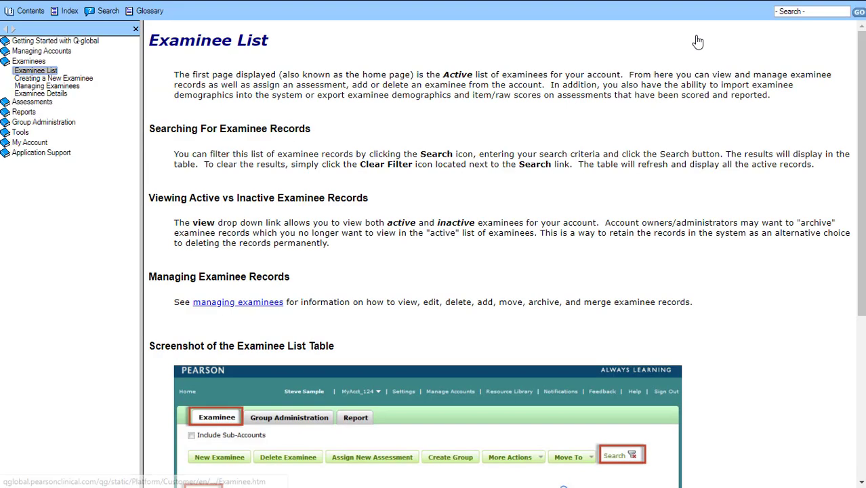